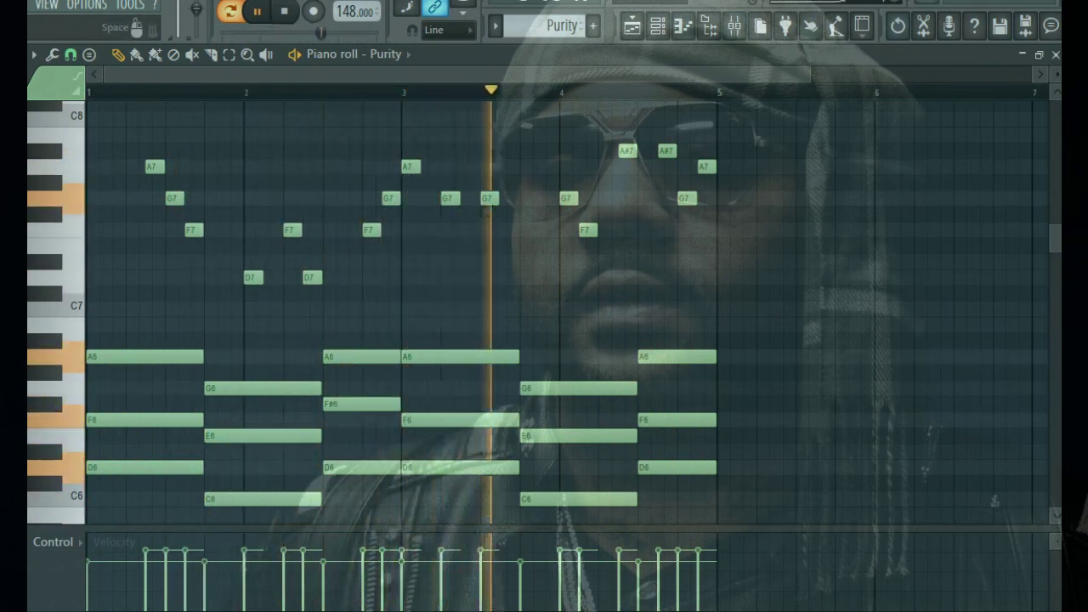
Stop the Purity pattern and play the Purity #2 melody with its notes open in the piano roll
key(space)
click(1055, 55)
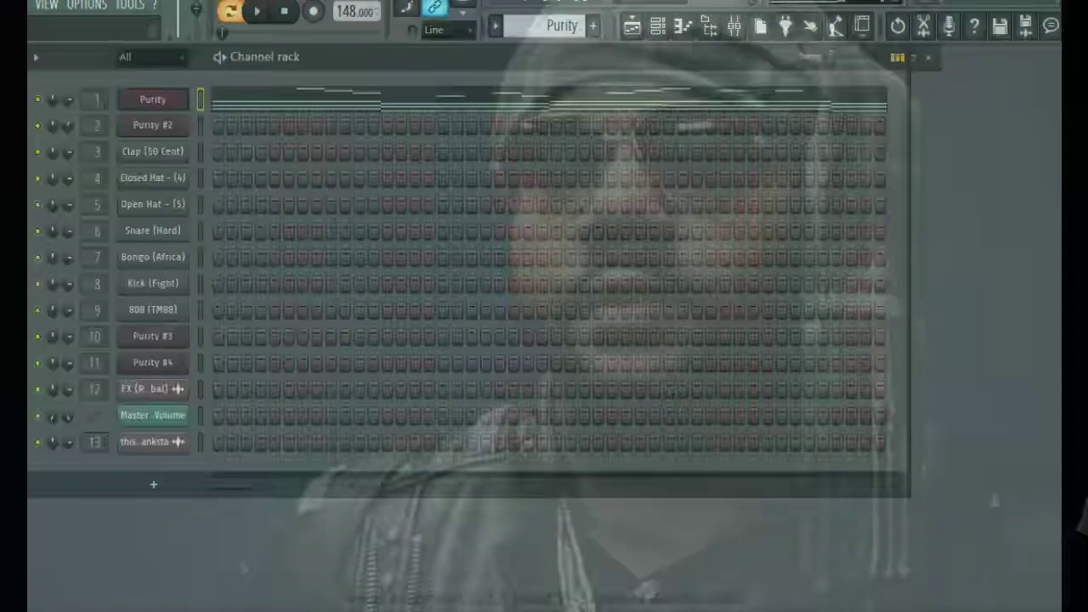
scroll(548, 25, down, 1)
right_click(189, 119)
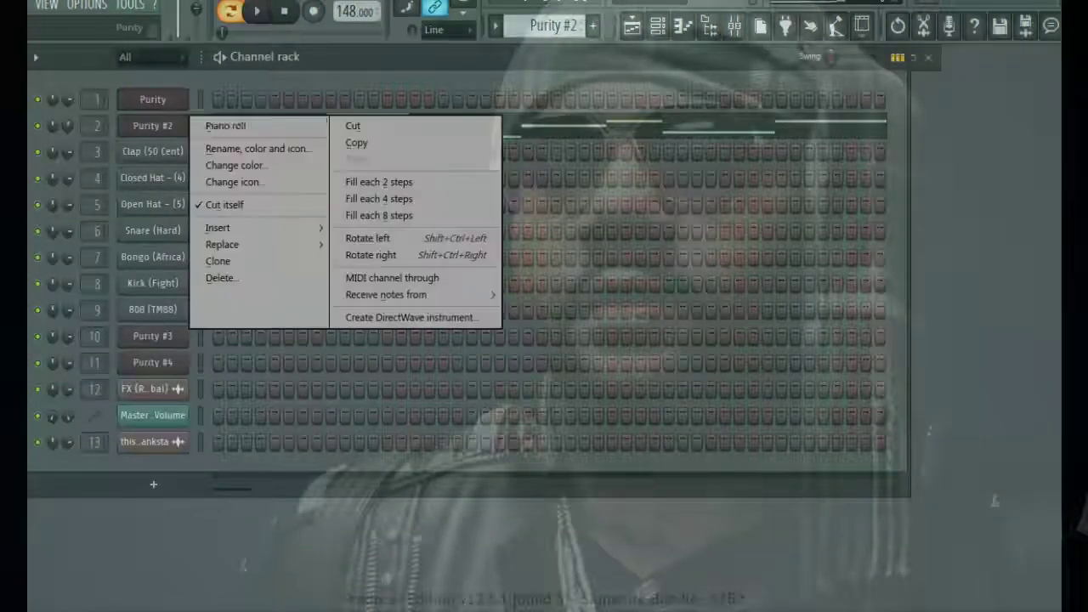
click(218, 124)
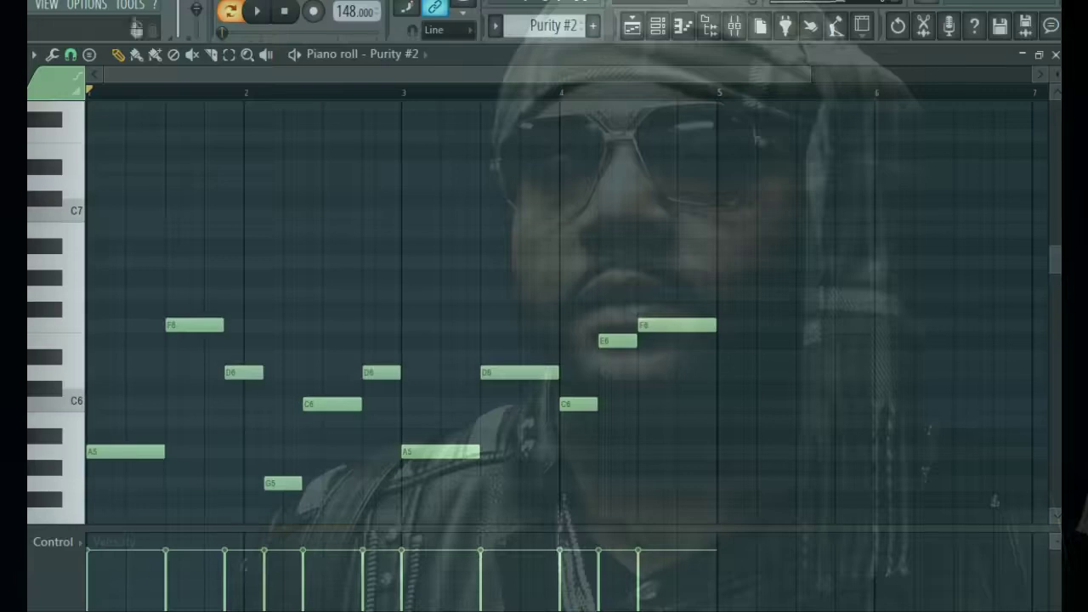
key(space)
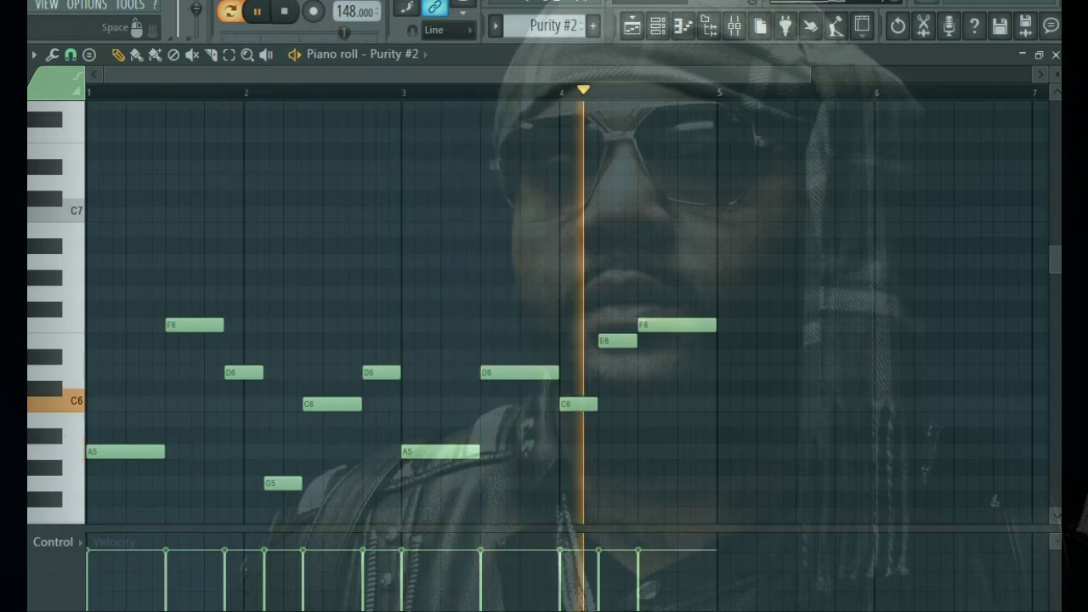
key(space)
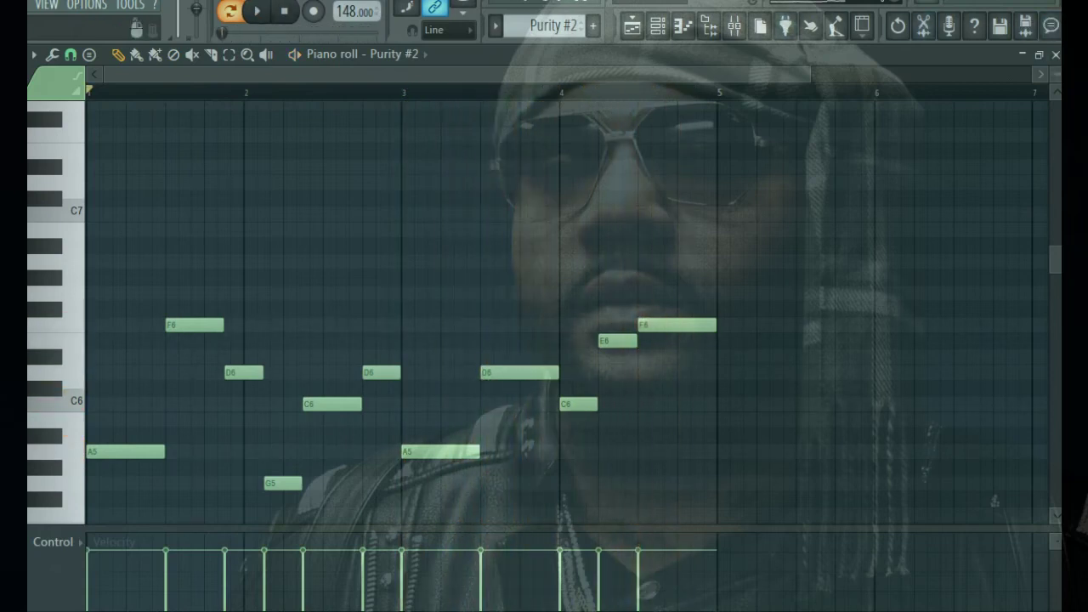
click(1056, 55)
Listen through the drum patterns from Clap (50 Cent) to Bongo (Africa), examining their steps in the channel rack
scroll(545, 27, down, 1)
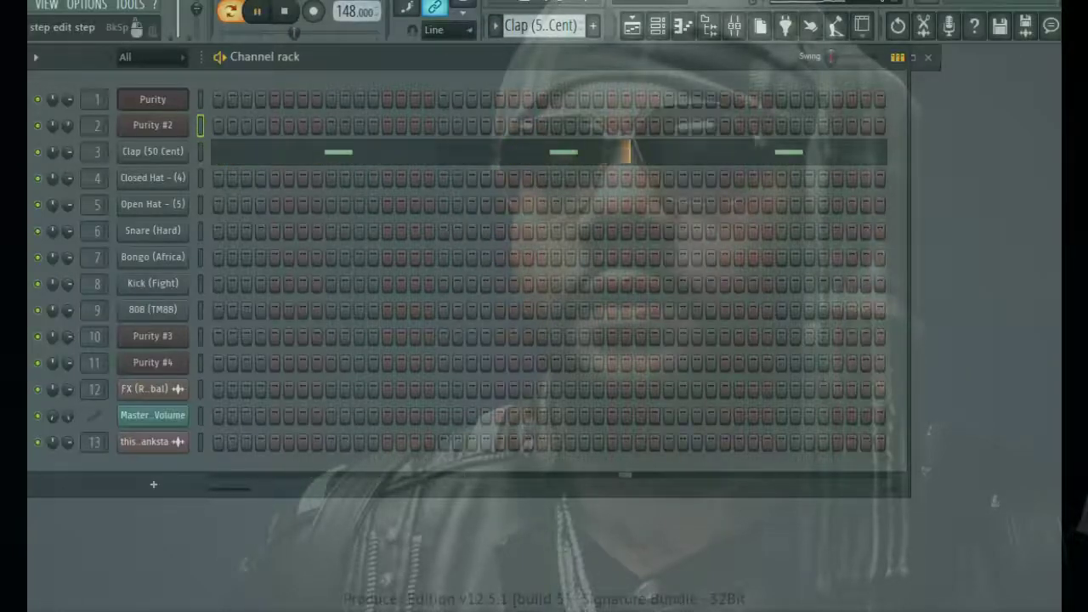
scroll(541, 26, down, 1)
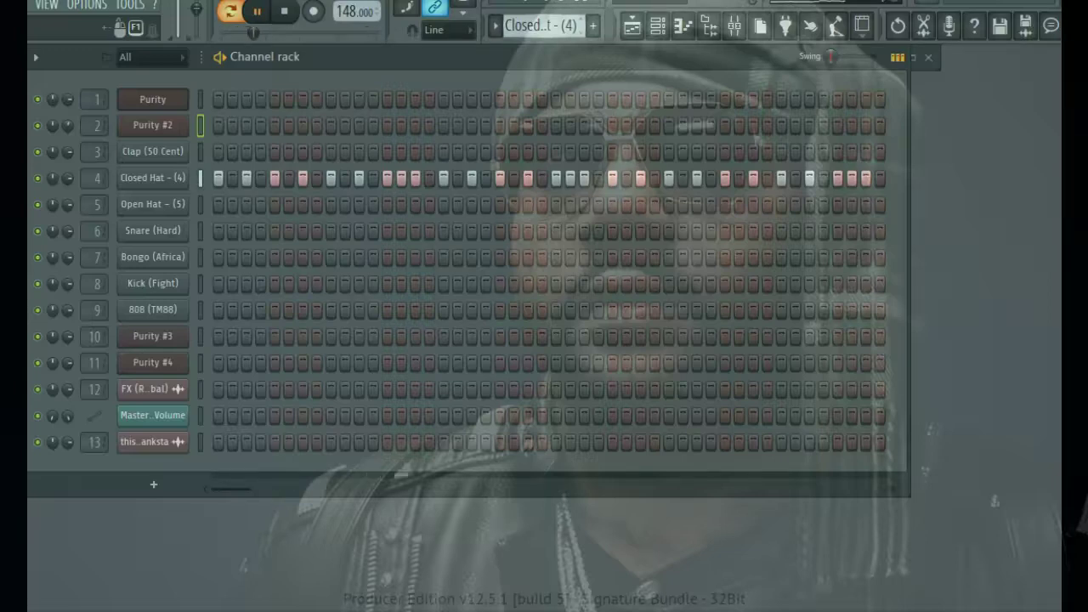
scroll(540, 25, down, 1)
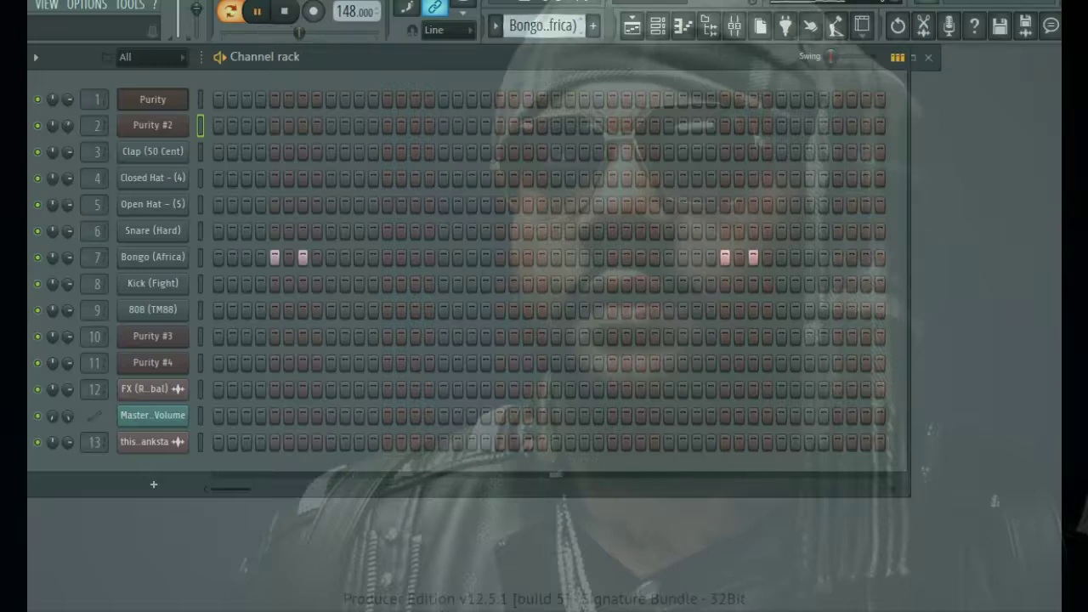
scroll(540, 25, up, 1)
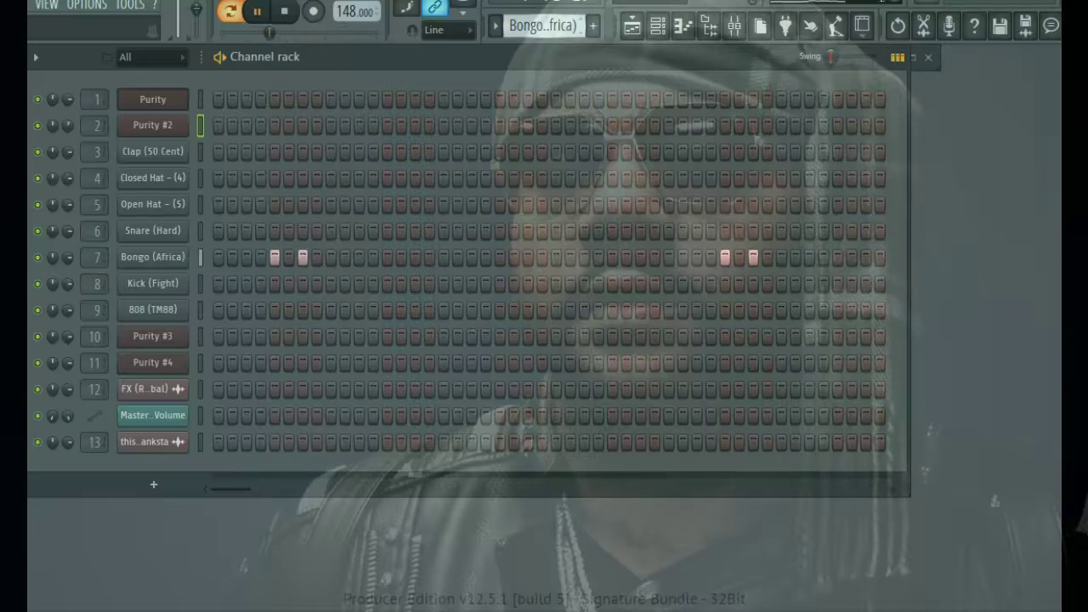
Review the notes of the Kick (Fight) and 808 (TM88) patterns in the piano roll during playback
key(KP_Add)
right_click(182, 283)
click(221, 283)
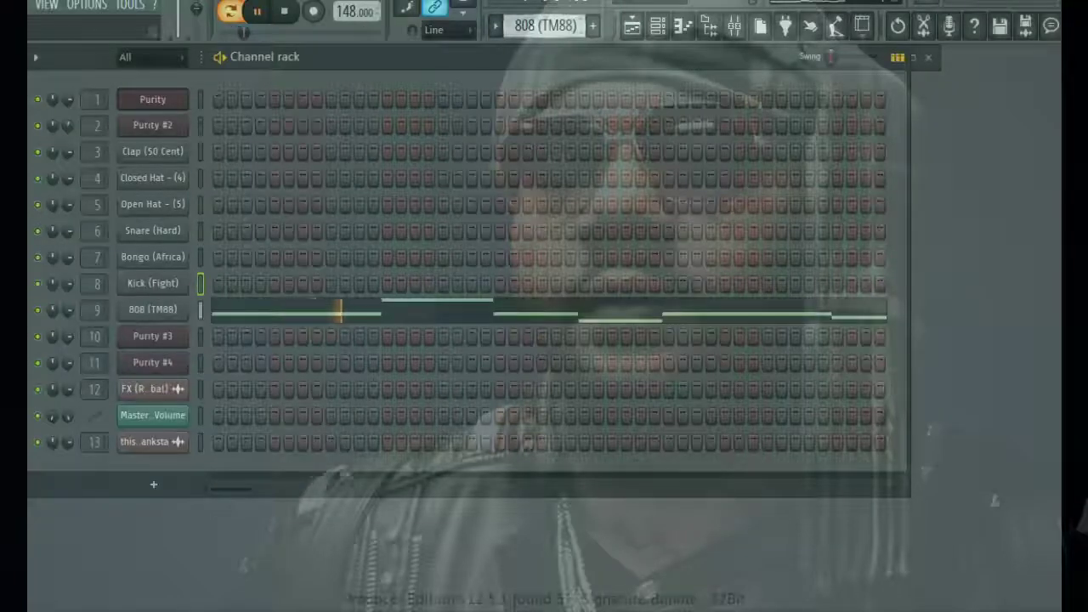
right_click(182, 306)
click(223, 312)
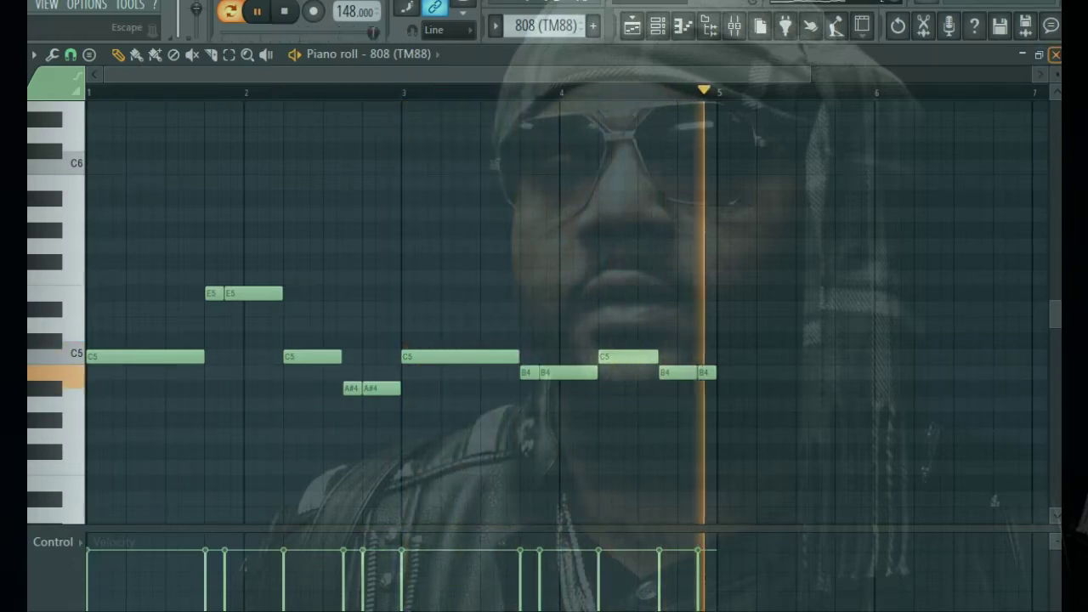
click(1056, 56)
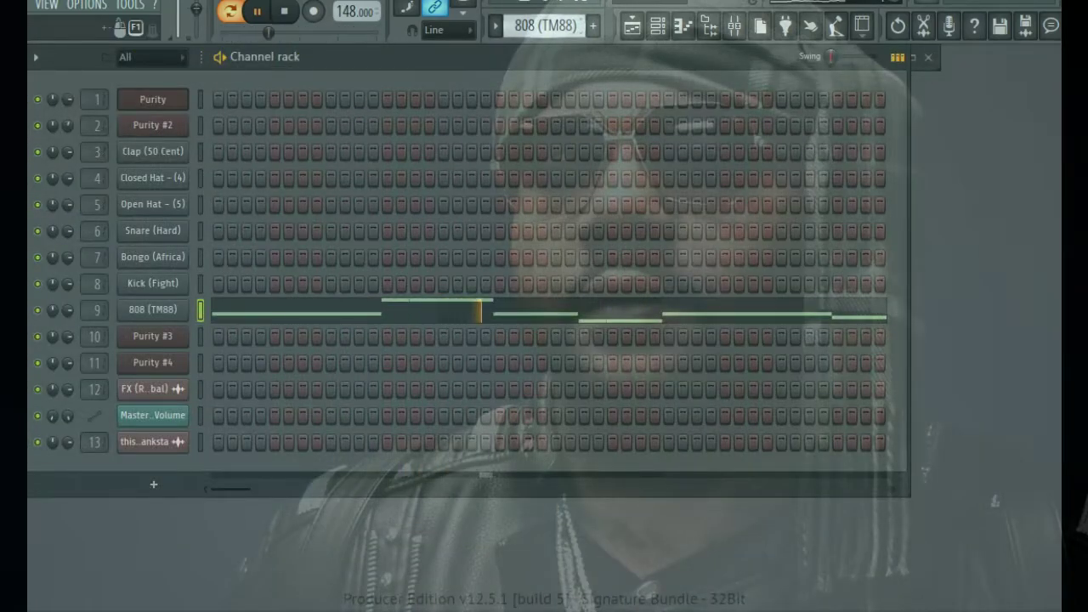
Review the notes of the Purity #3 and Purity #4 patterns in the piano roll during playback
scroll(549, 26, down, 1)
right_click(174, 336)
click(217, 337)
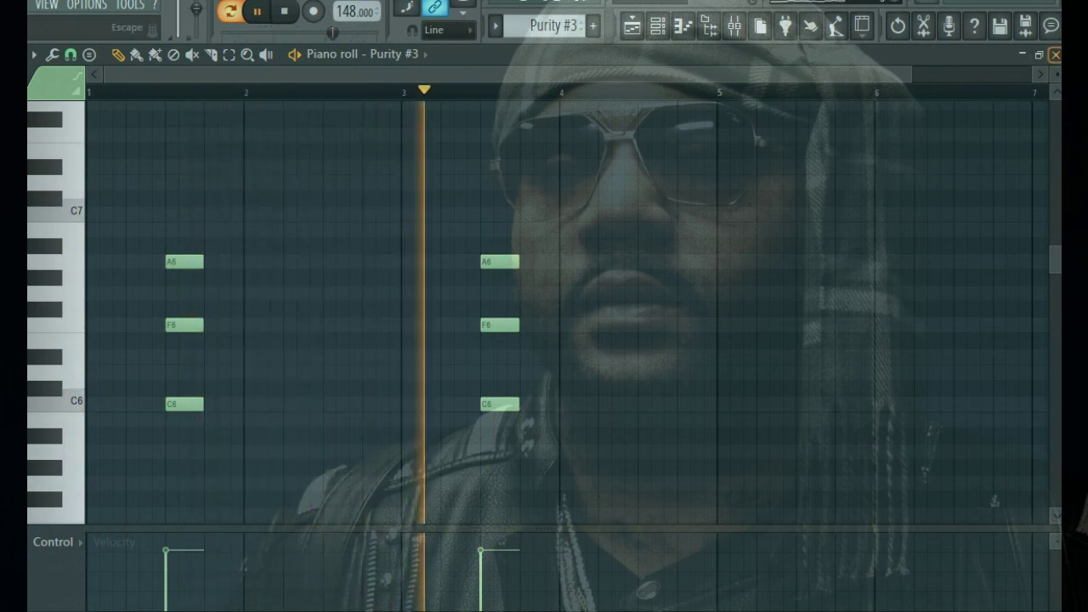
click(1055, 54)
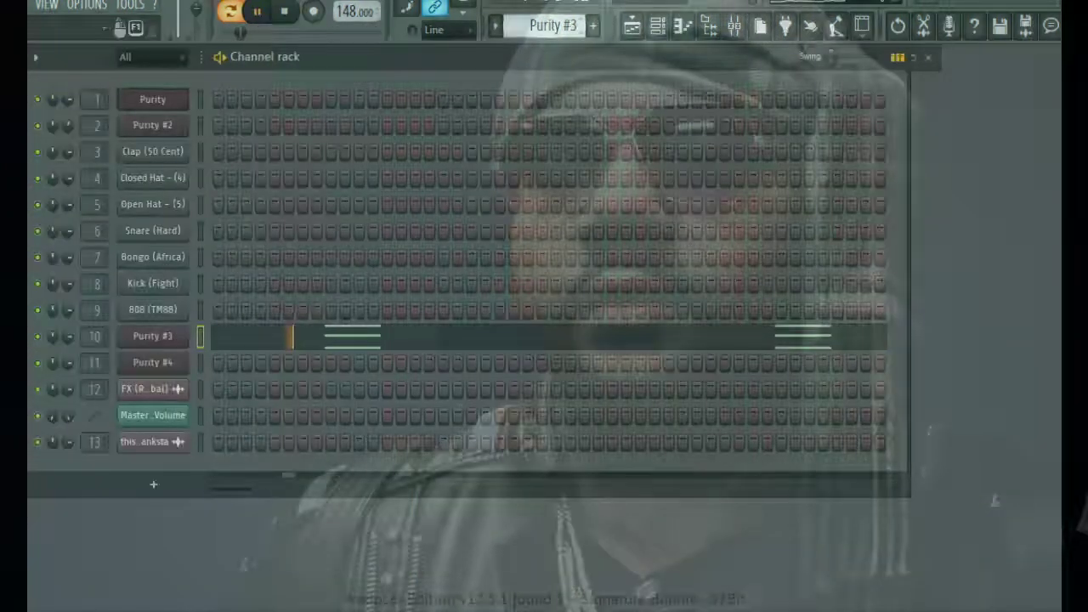
right_click(183, 361)
click(225, 358)
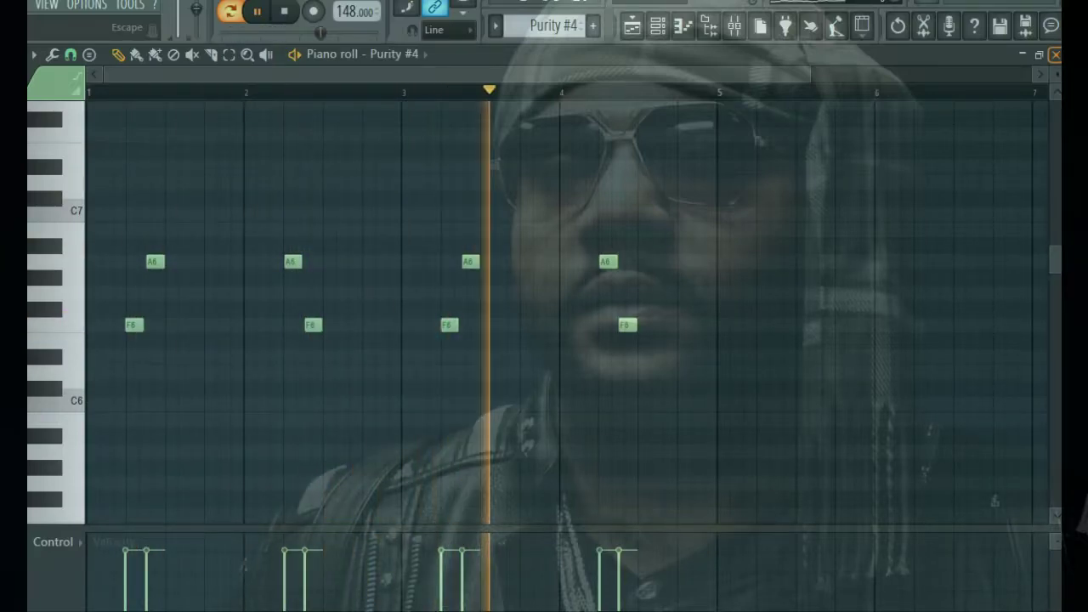
click(1055, 55)
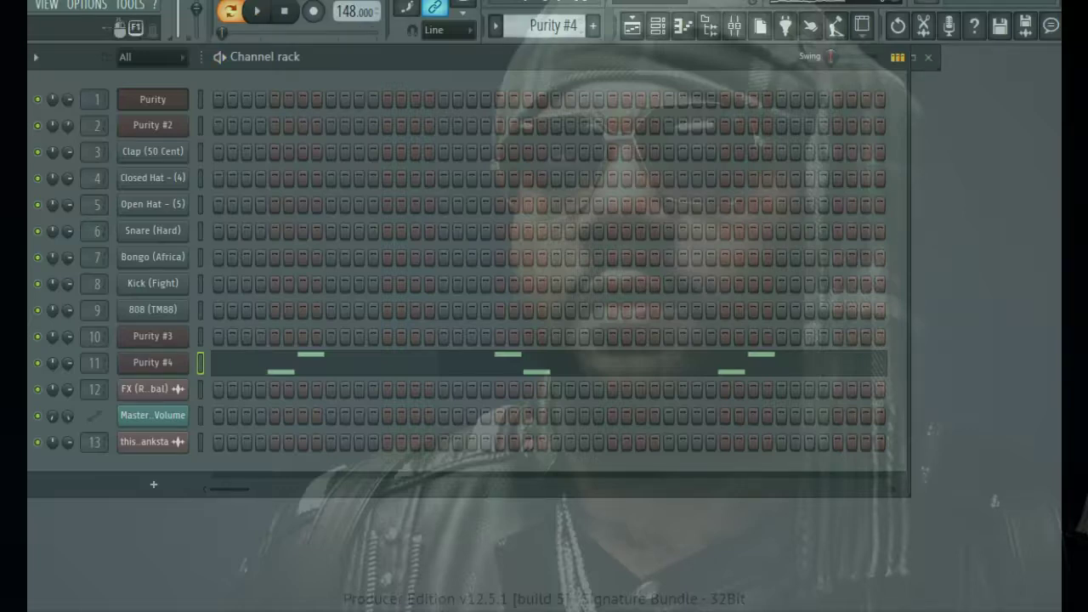
Start playback of the full song arrangement and bring up the mixer
key(F5)
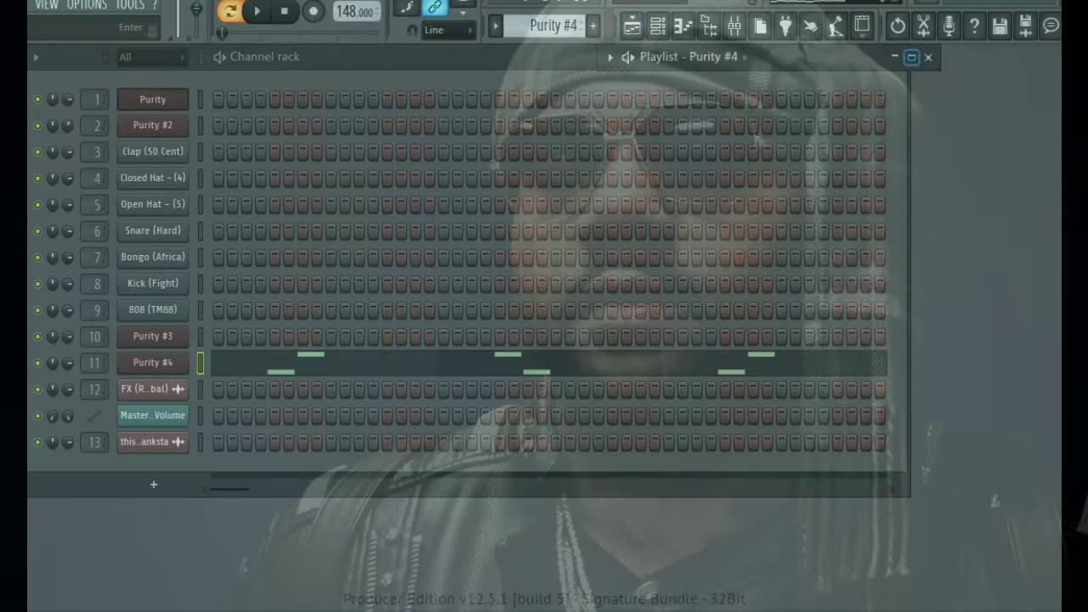
key(F6)
key(space)
key(F9)
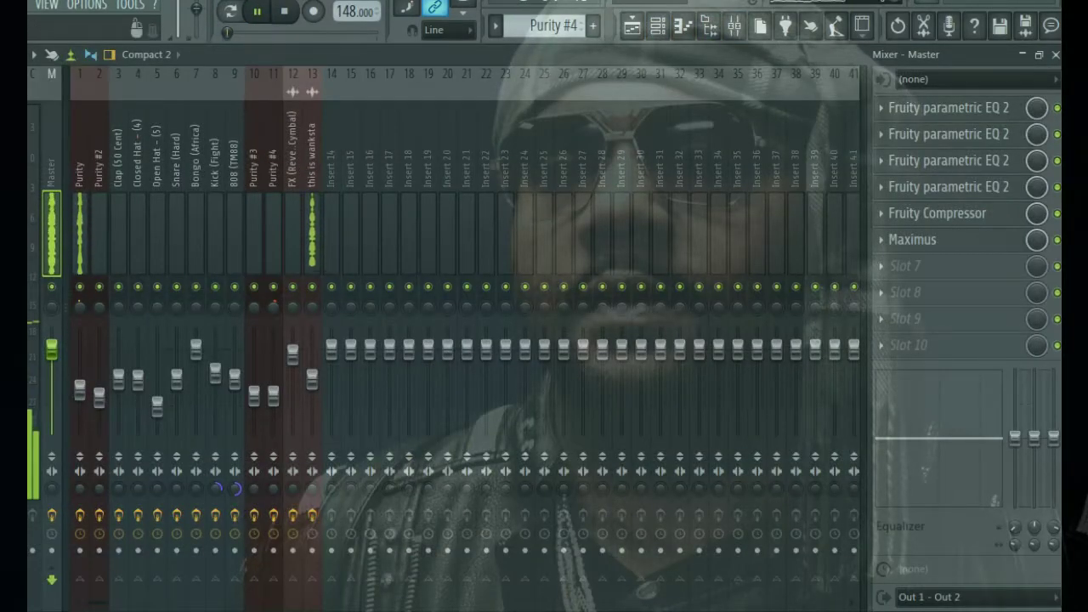
Examine the effects loaded on mixer tracks 1 to 13, from Purity to this is wanksta, and close the mixer
click(80, 174)
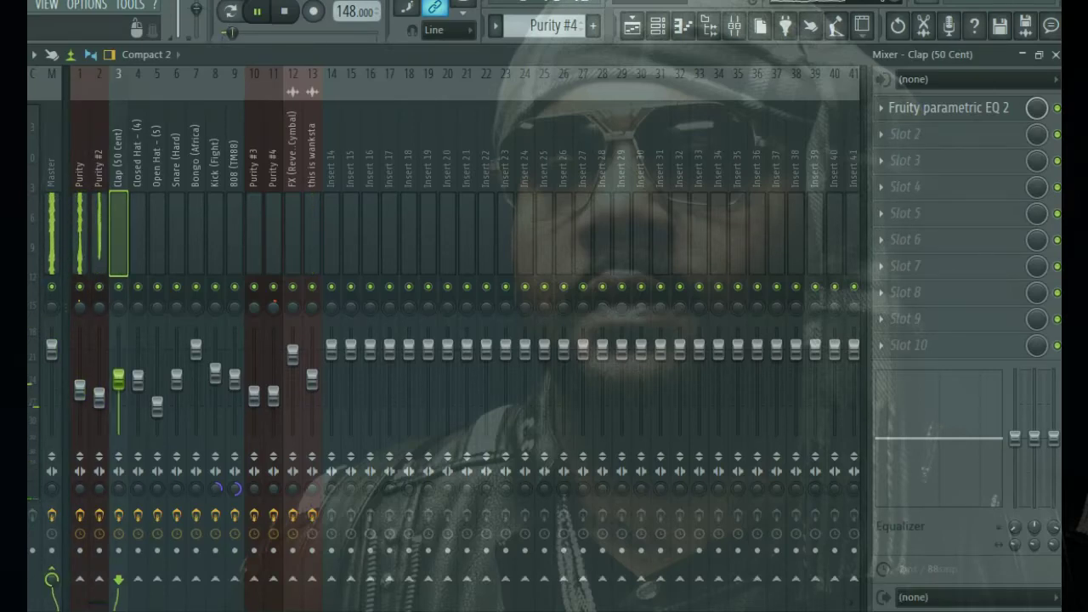
click(138, 174)
click(157, 173)
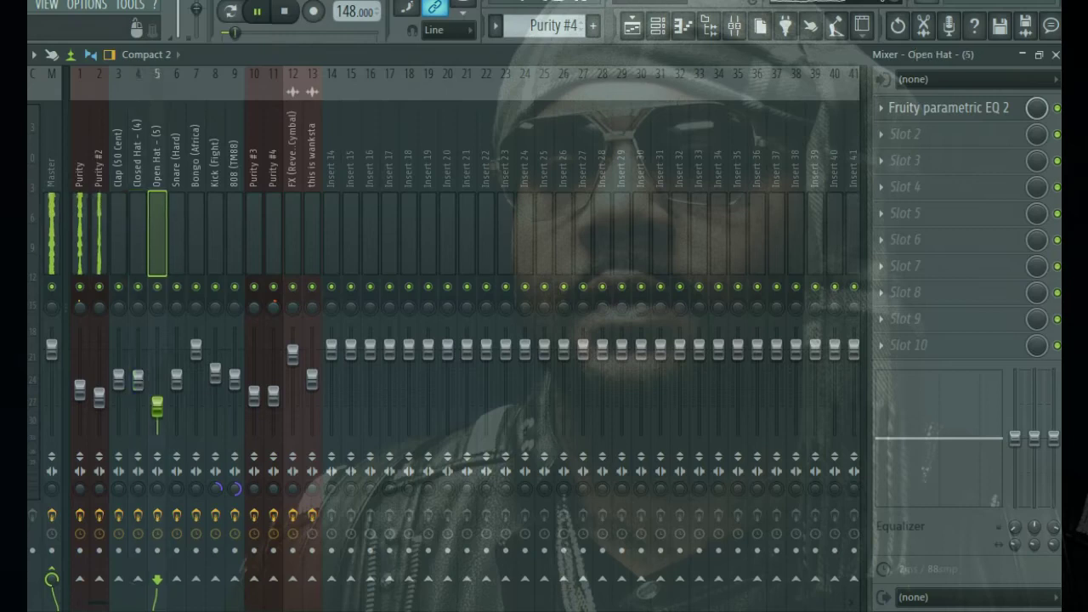
click(177, 173)
click(196, 173)
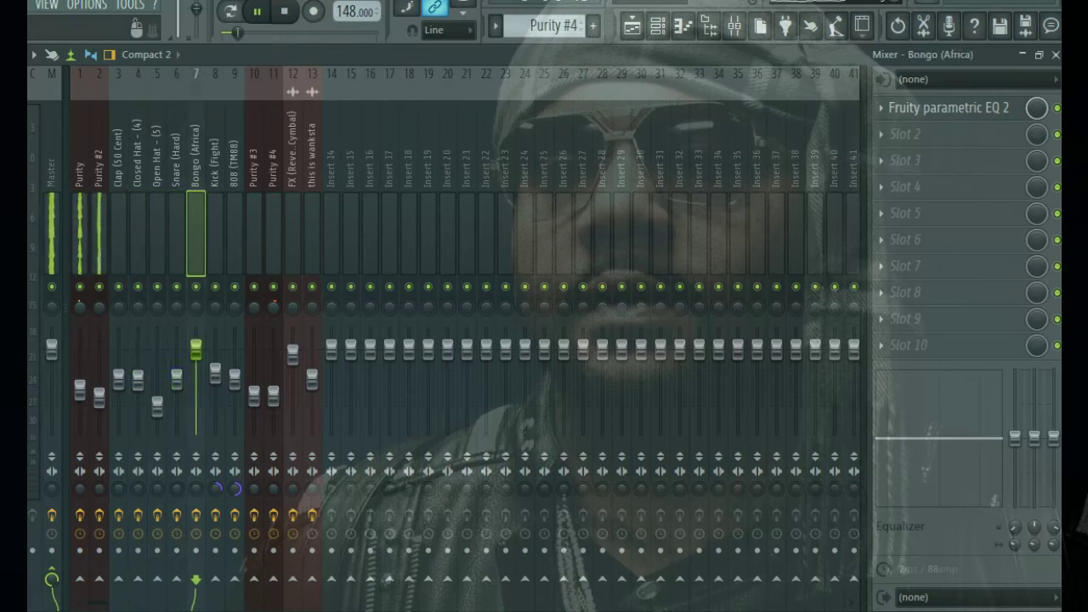
click(215, 173)
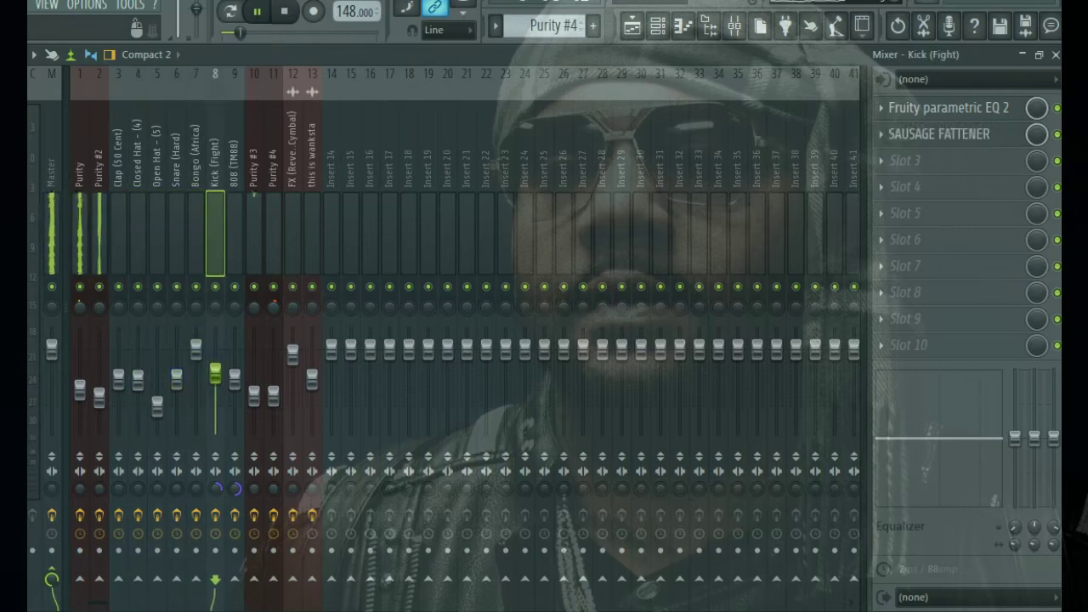
click(235, 173)
click(254, 173)
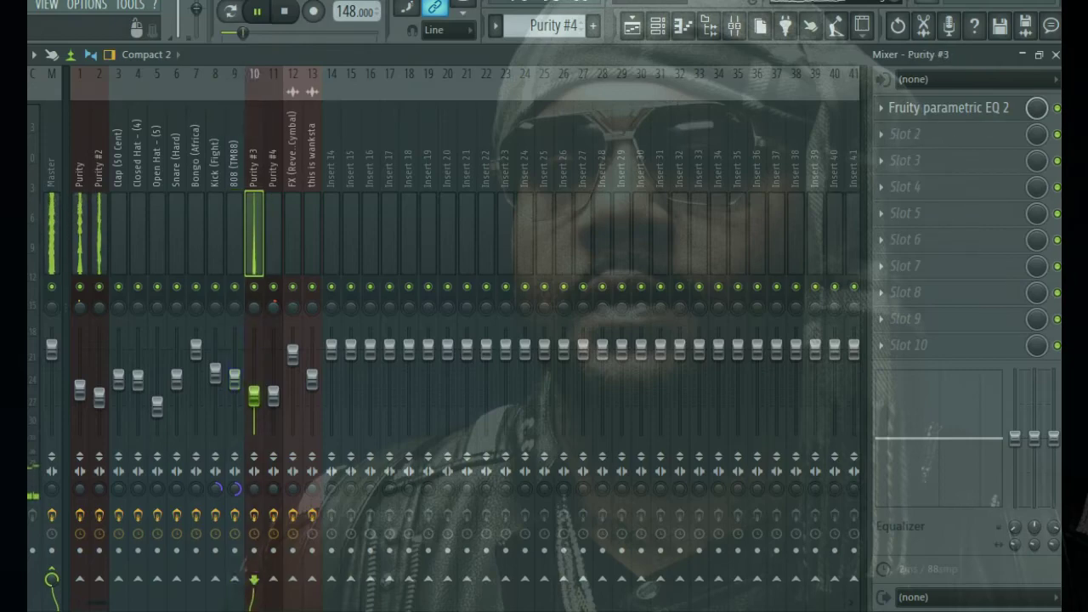
click(274, 173)
click(292, 173)
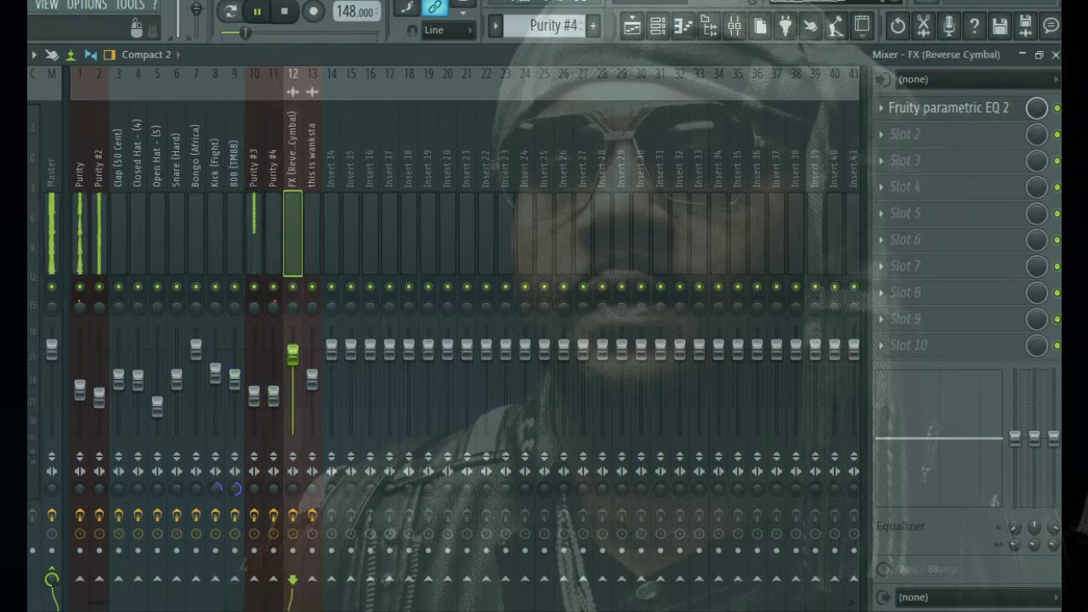
click(312, 174)
click(1055, 55)
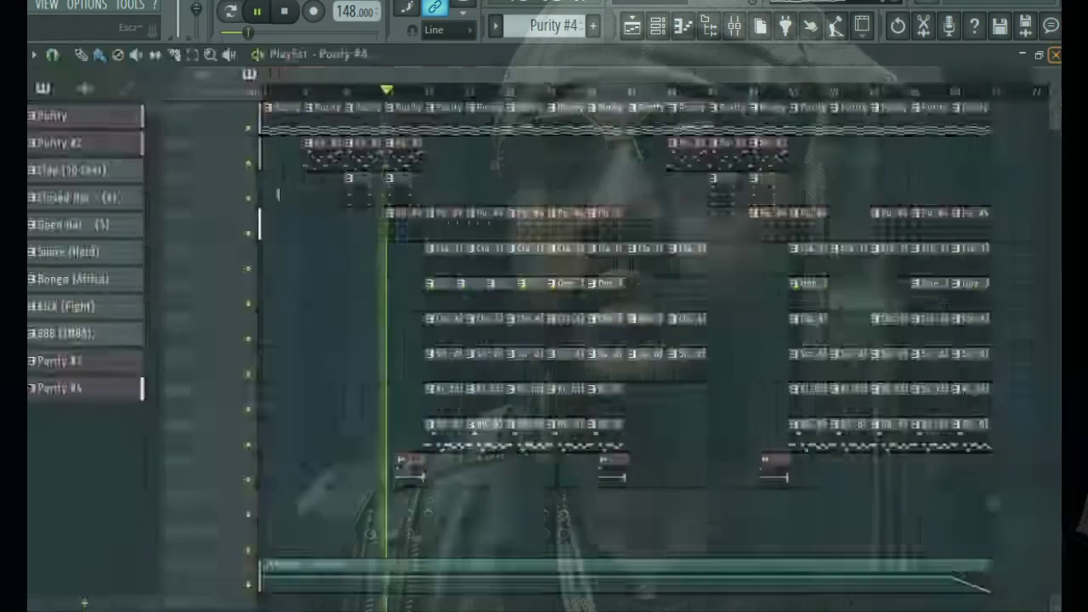